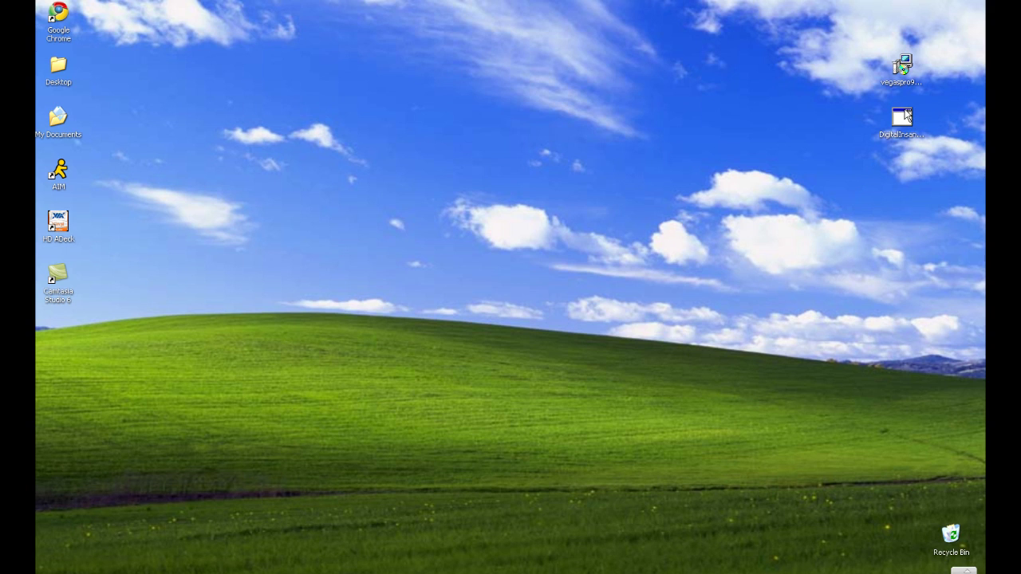
# - Launch the vegaspro90c_32bit.exe installer from the desktop and allow it past the security warning
pyautogui.doubleClick(902, 118)
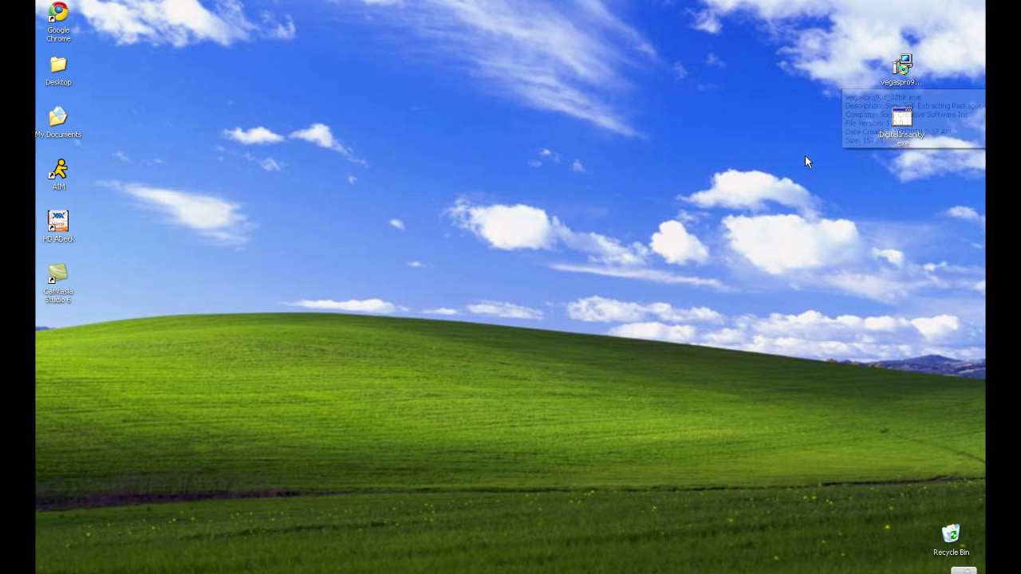
pyautogui.doubleClick(907, 70)
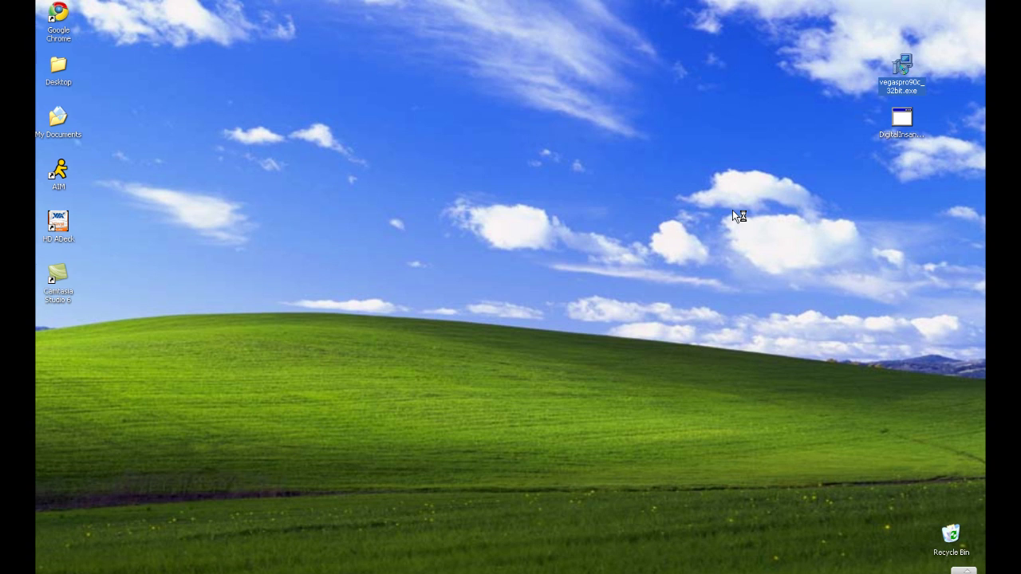
pyautogui.click(549, 302)
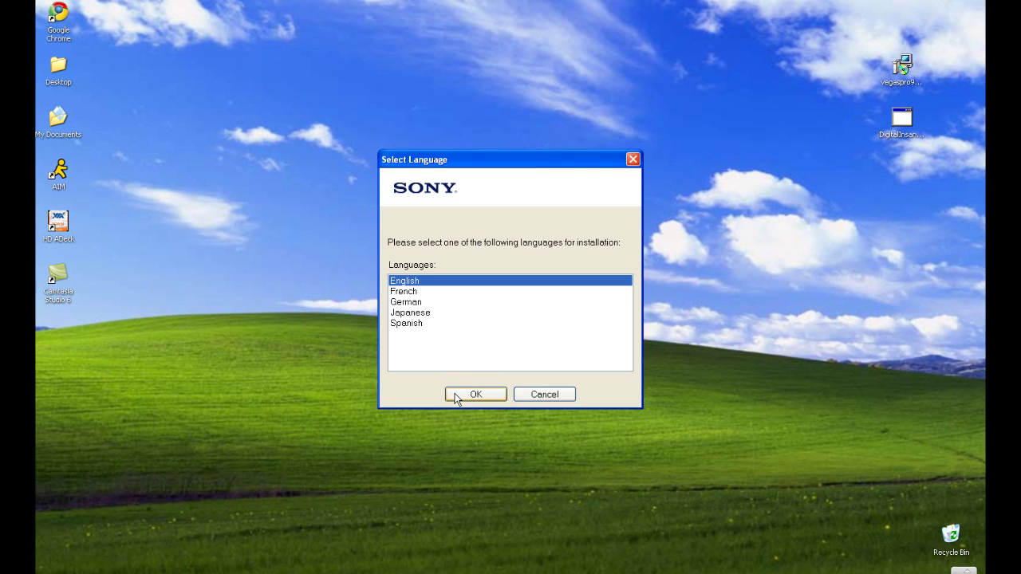
# - Choose English and install the Microsoft Visual C++ 2005 Redistributable prerequisite
pyautogui.click(455, 394)
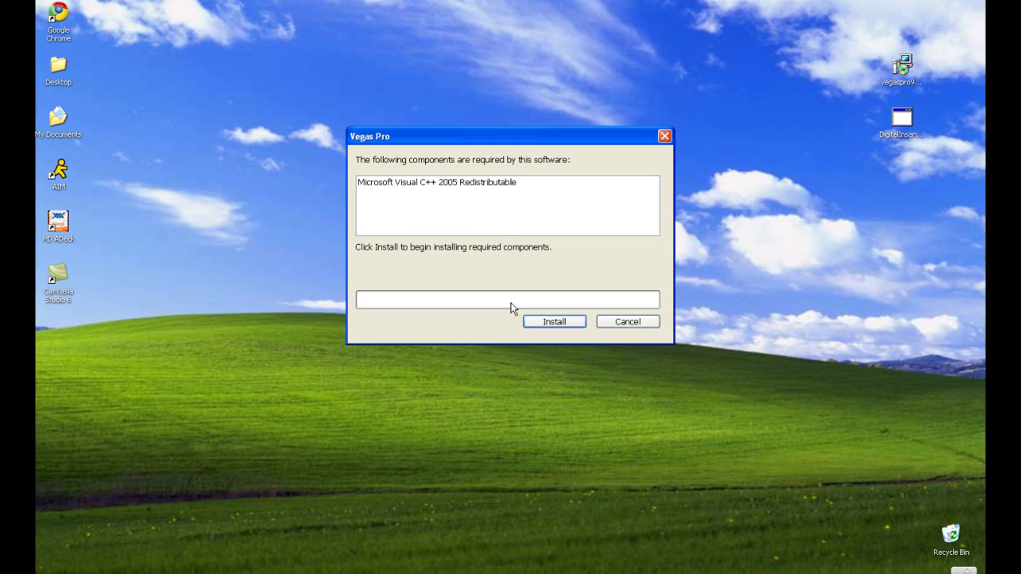
pyautogui.click(542, 323)
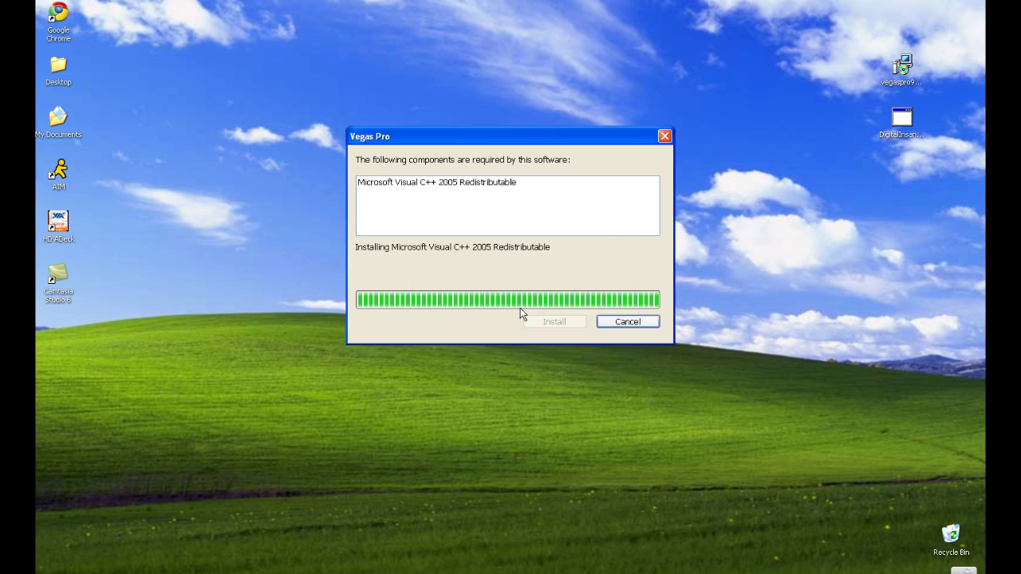
pyautogui.click(555, 322)
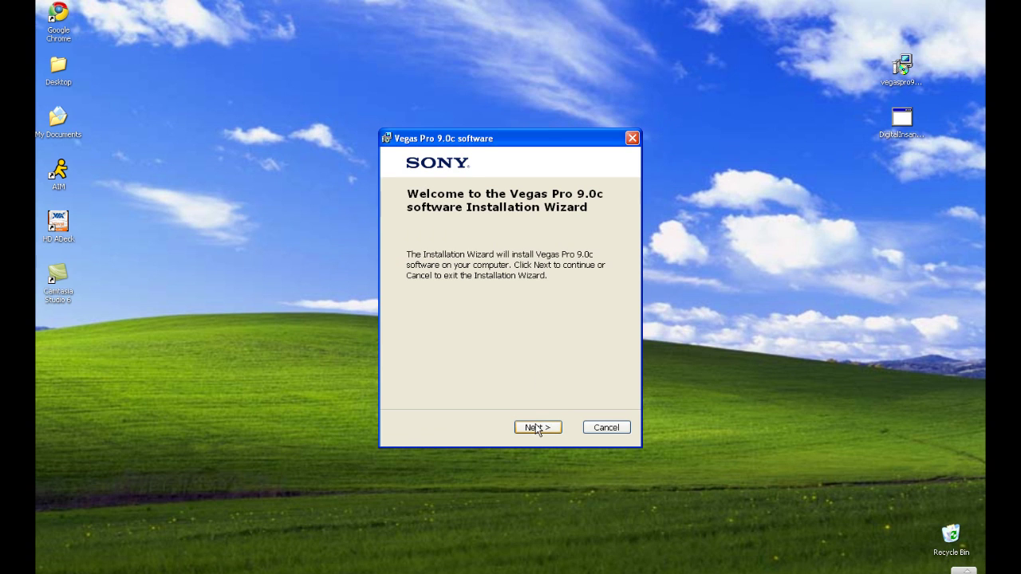
# - Accept the licence, keep the default folder, add a desktop shortcut and install Vegas Pro 9.0c
pyautogui.click(534, 427)
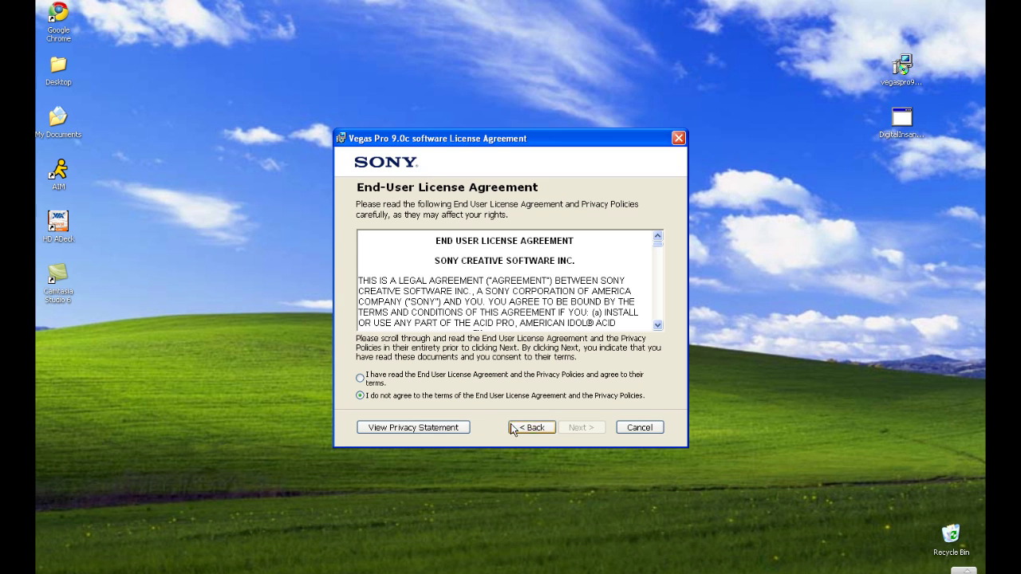
pyautogui.click(403, 379)
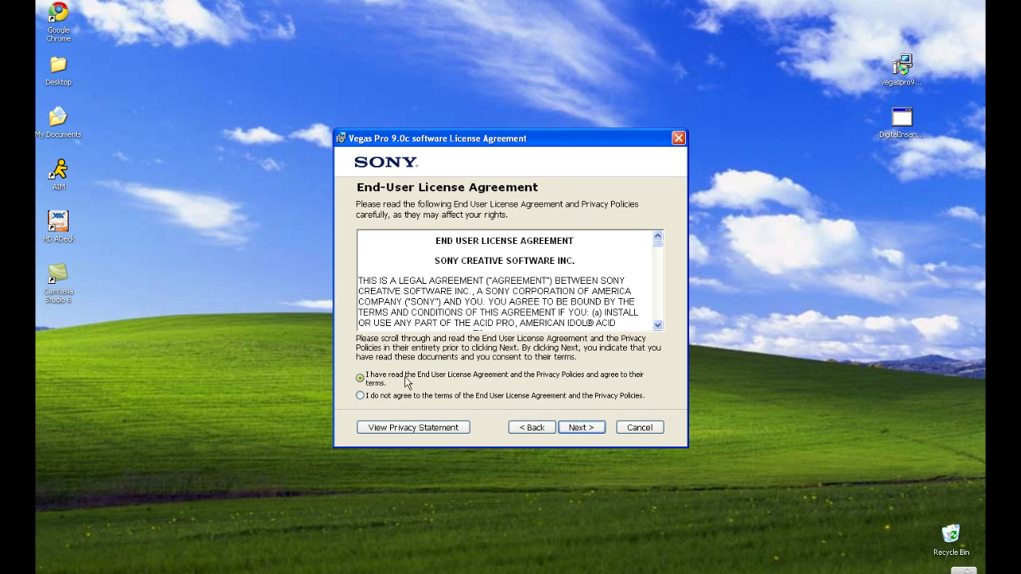
pyautogui.click(579, 428)
pyautogui.click(579, 428)
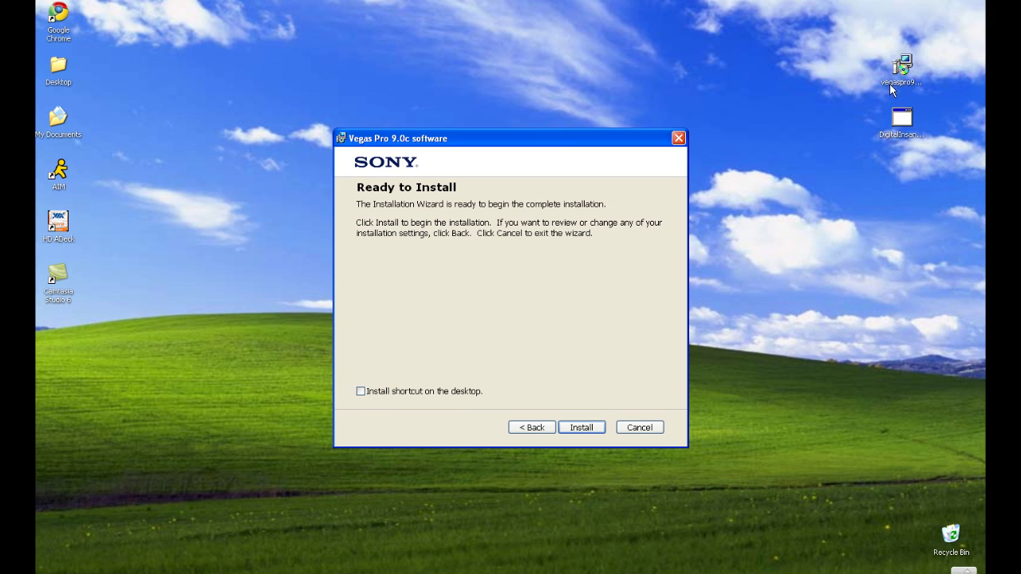
pyautogui.click(417, 391)
pyautogui.click(586, 428)
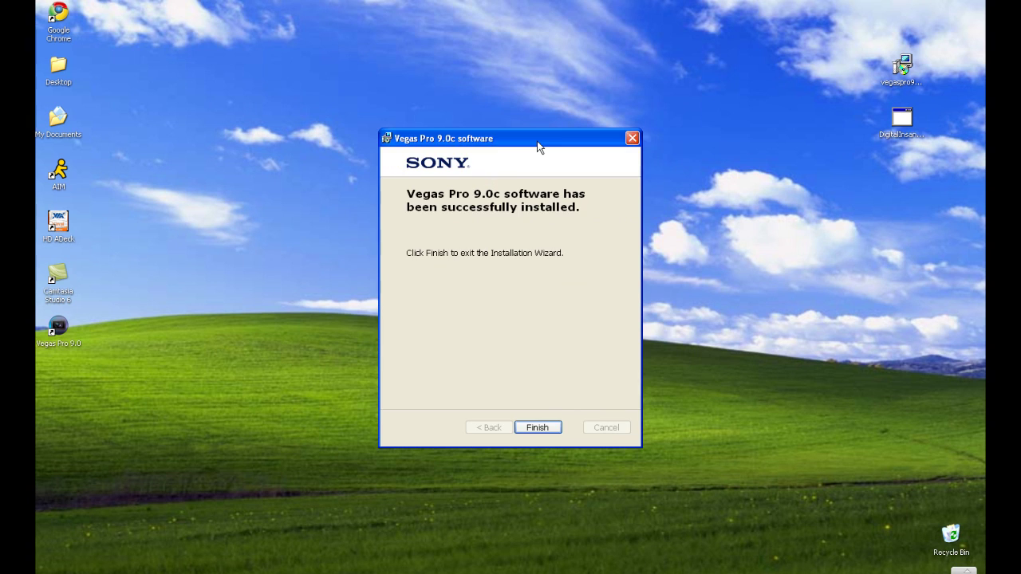
# - Close the installer, open Digital Insanity, select Vegas Pro 9.0 (32 and 64 bit) Series and start patching
pyautogui.click(535, 428)
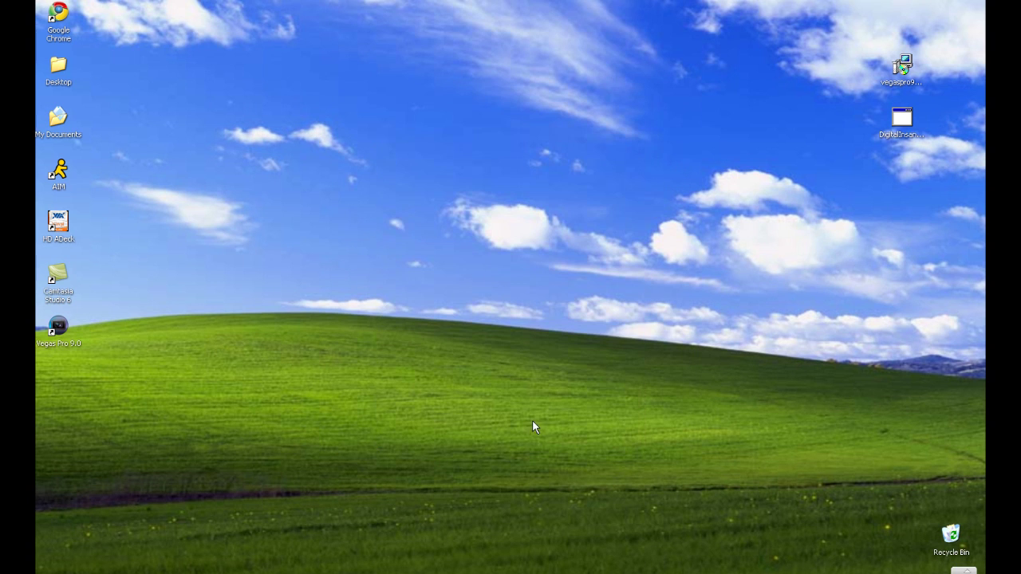
pyautogui.doubleClick(903, 120)
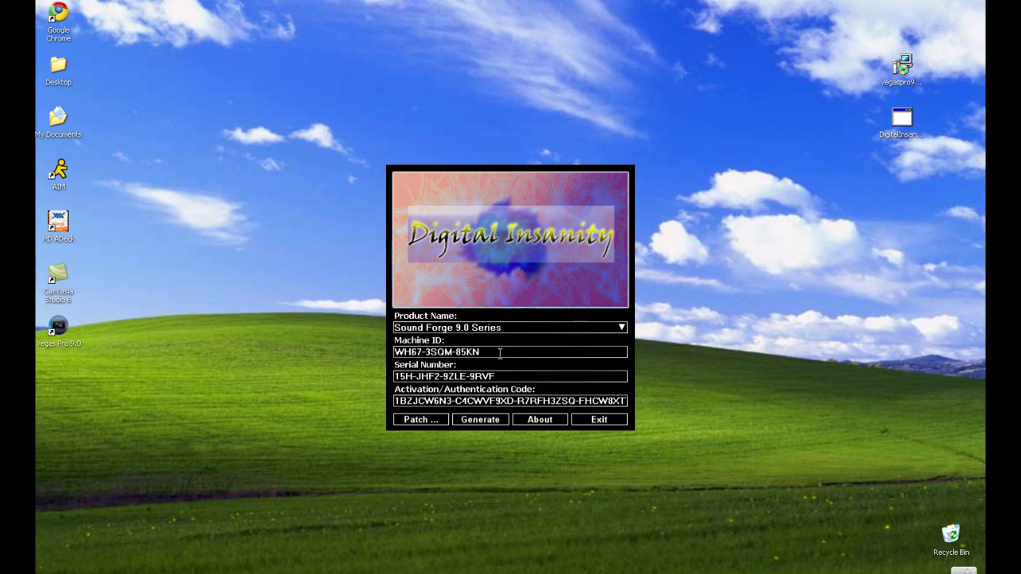
pyautogui.click(429, 330)
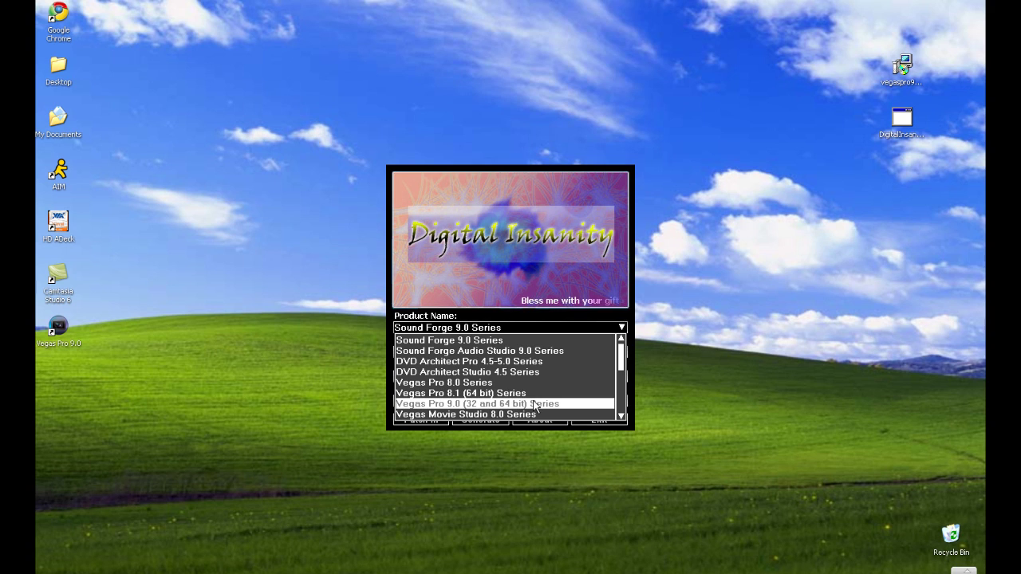
pyautogui.click(539, 405)
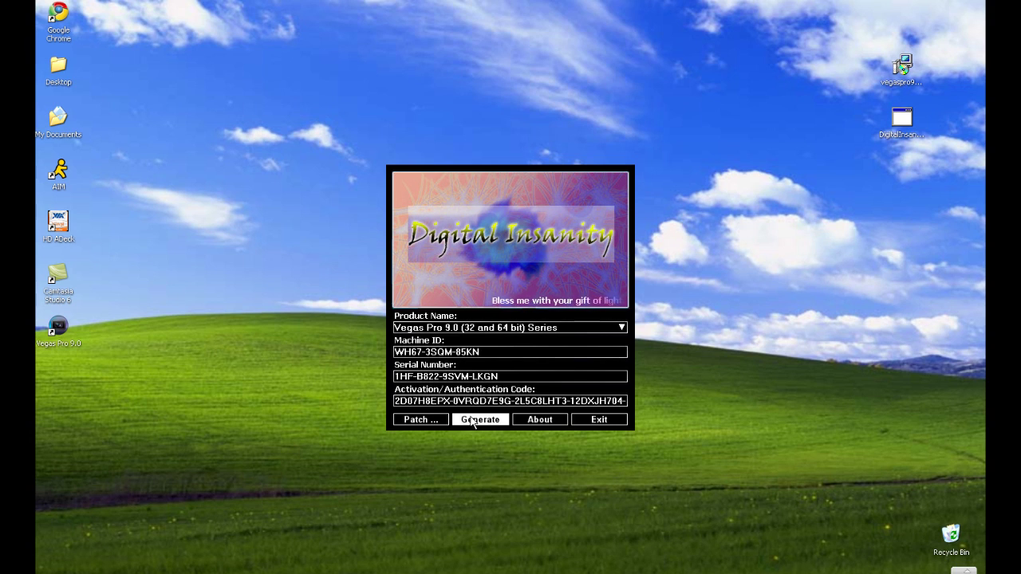
pyautogui.click(443, 417)
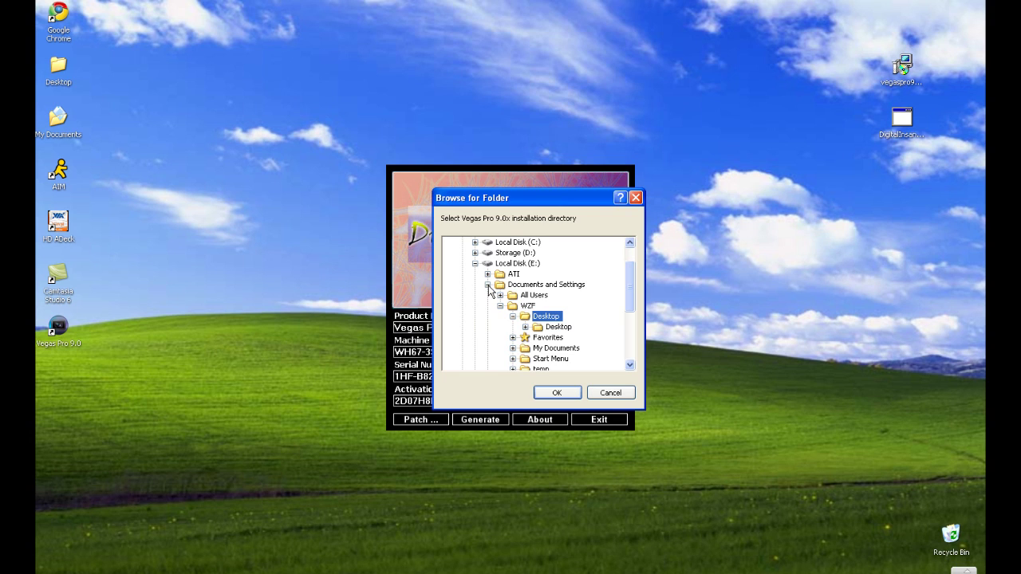
# - Patch the Program Files > Sony > Vegas Pro 9.0 folder and dismiss the success message
pyautogui.scroll(-1, 521, 339)
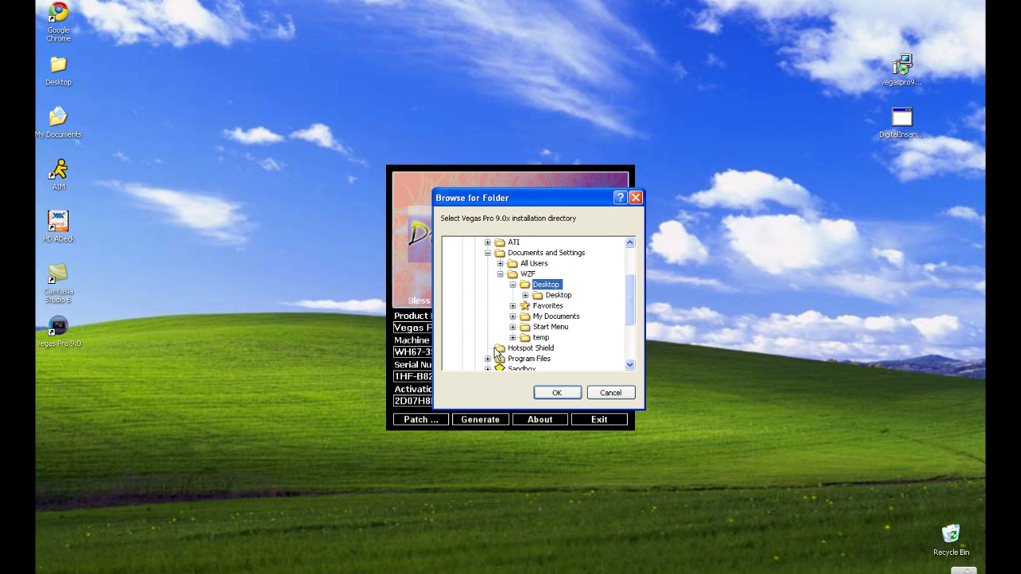
pyautogui.scroll(-1, 531, 340)
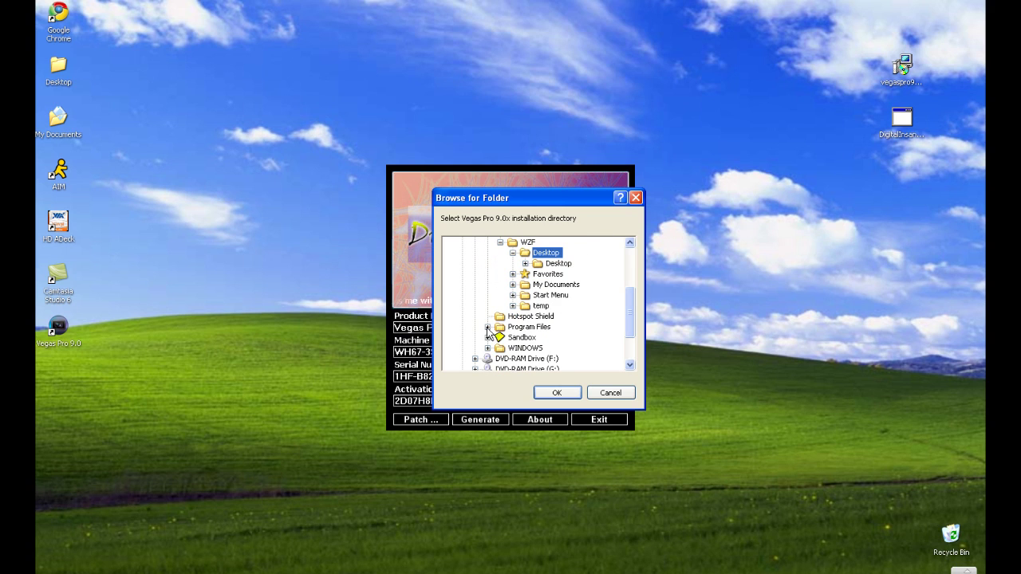
pyautogui.scroll(-3, 493, 335)
pyautogui.scroll(-1, 493, 336)
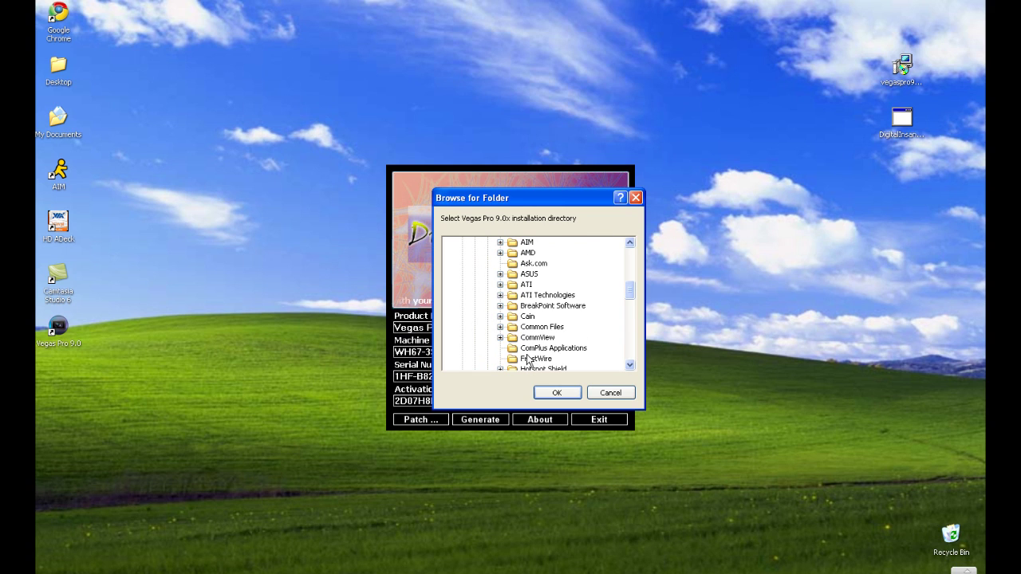
pyautogui.scroll(-1, 511, 341)
pyautogui.scroll(-1, 509, 339)
pyautogui.scroll(-1, 502, 335)
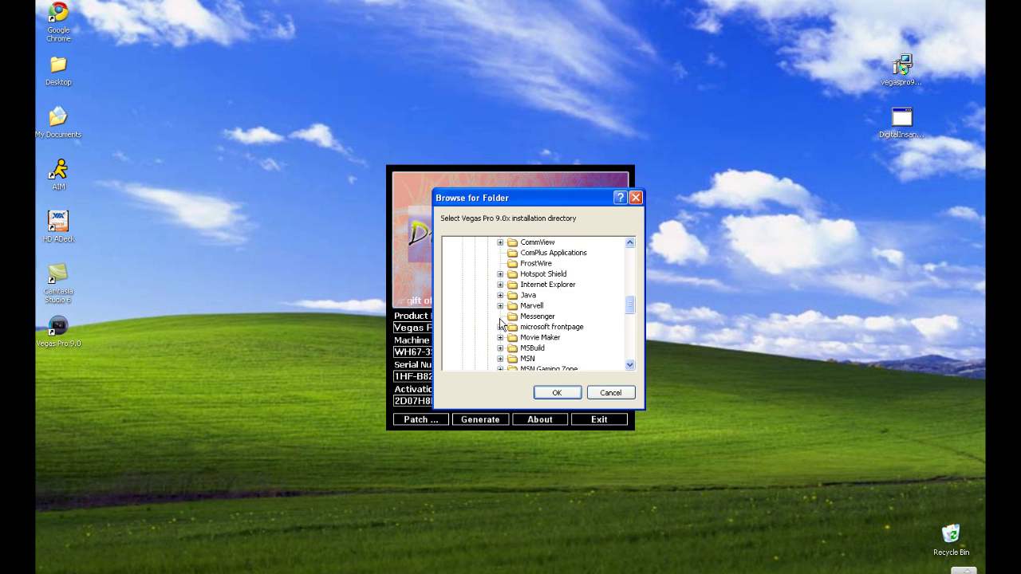
pyautogui.scroll(-2, 501, 333)
pyautogui.scroll(-1, 503, 335)
pyautogui.scroll(-2, 504, 341)
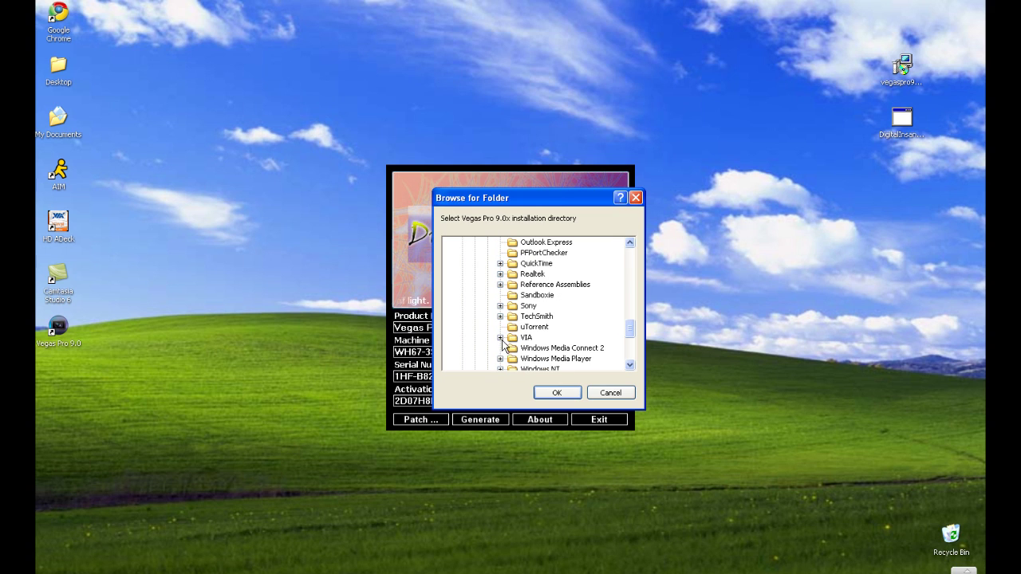
pyautogui.click(500, 306)
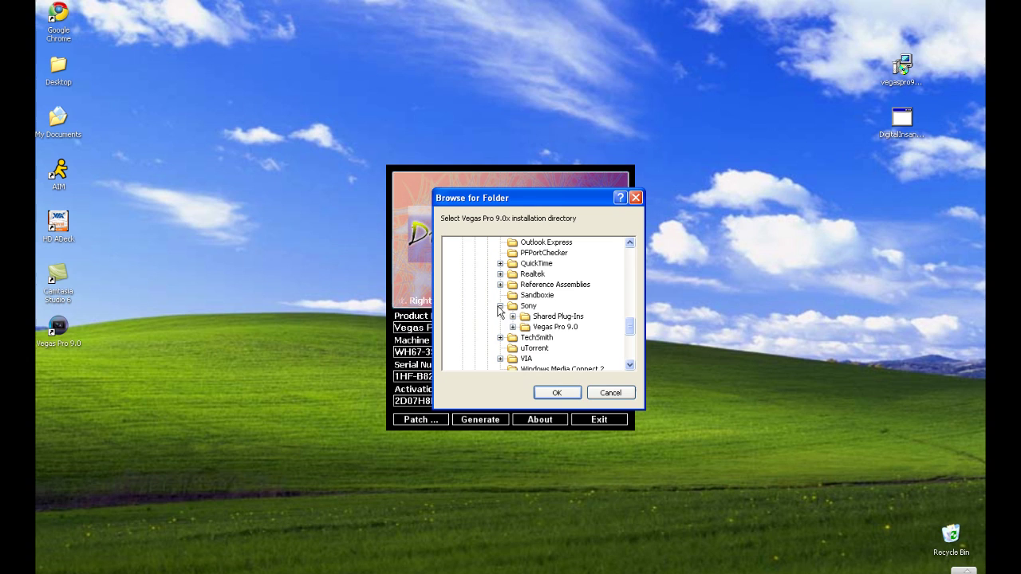
pyautogui.click(539, 328)
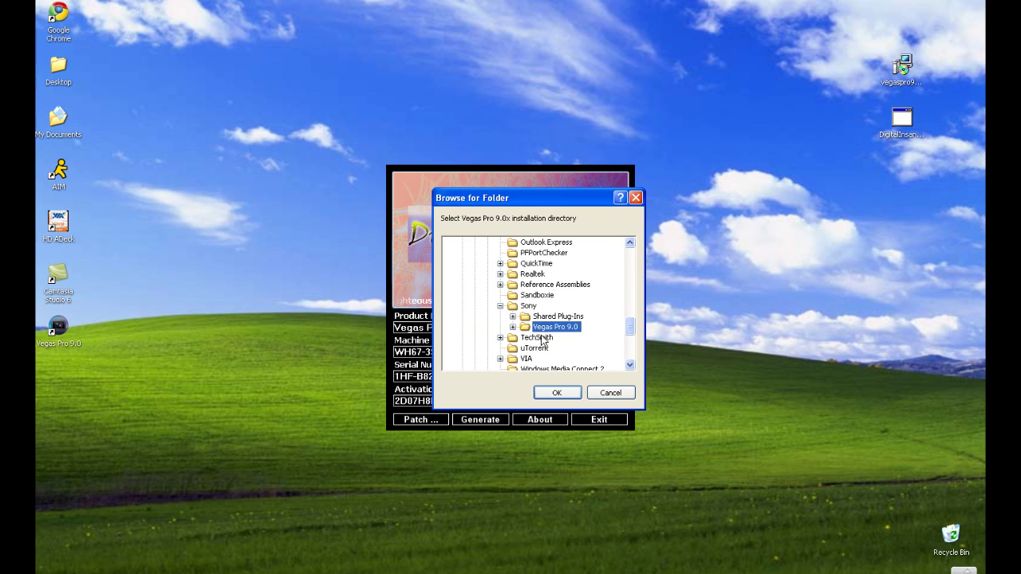
pyautogui.click(560, 393)
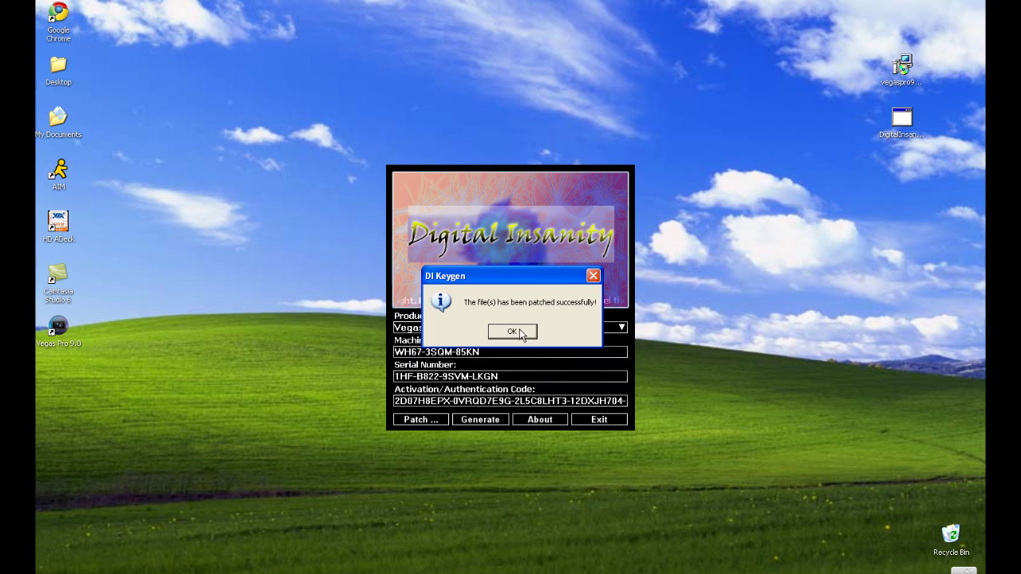
pyautogui.click(514, 337)
pyautogui.click(513, 333)
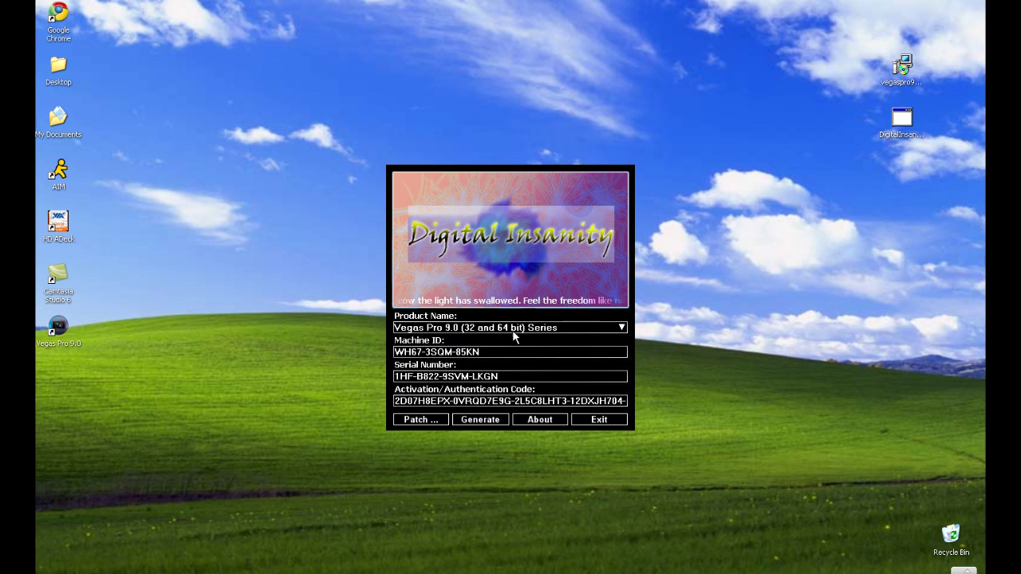
# - Launch Vegas Pro 9.0 and generate a fresh serial number in the keygen
pyautogui.doubleClick(55, 326)
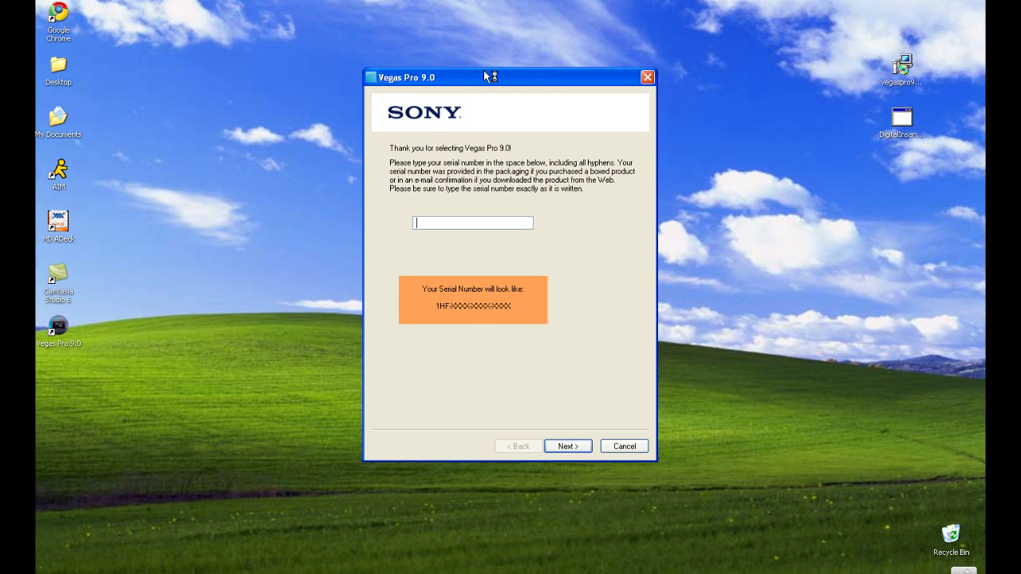
pyautogui.moveTo(485, 71); pyautogui.dragTo(177, 66)
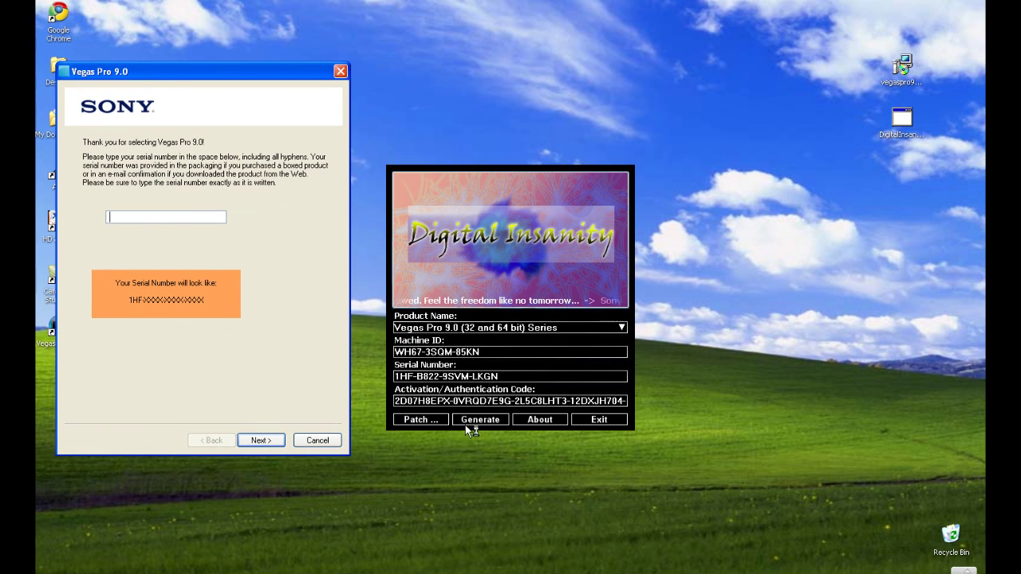
pyautogui.click(478, 425)
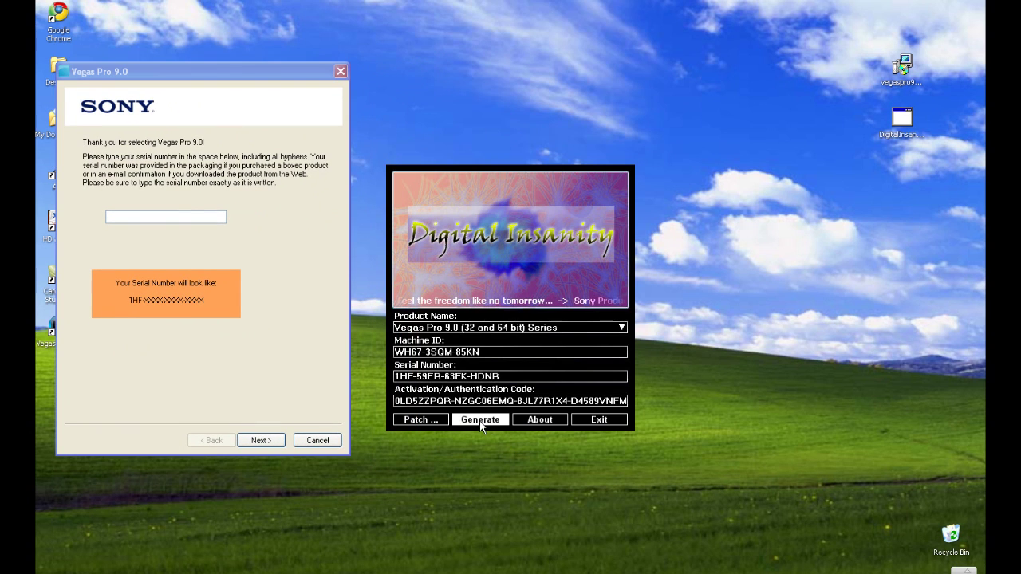
pyautogui.click(481, 425)
# - Copy the generated serial into the serial number field and continue to registration options
pyautogui.moveTo(498, 376); pyautogui.dragTo(390, 372)
pyautogui.hotkey('ctrl', 'c')
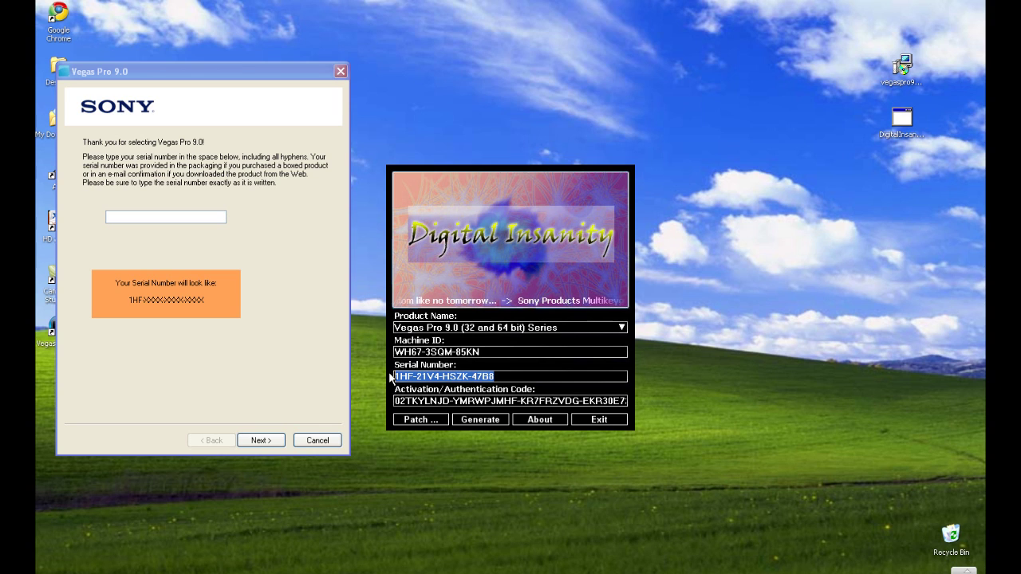
pyautogui.click(217, 215)
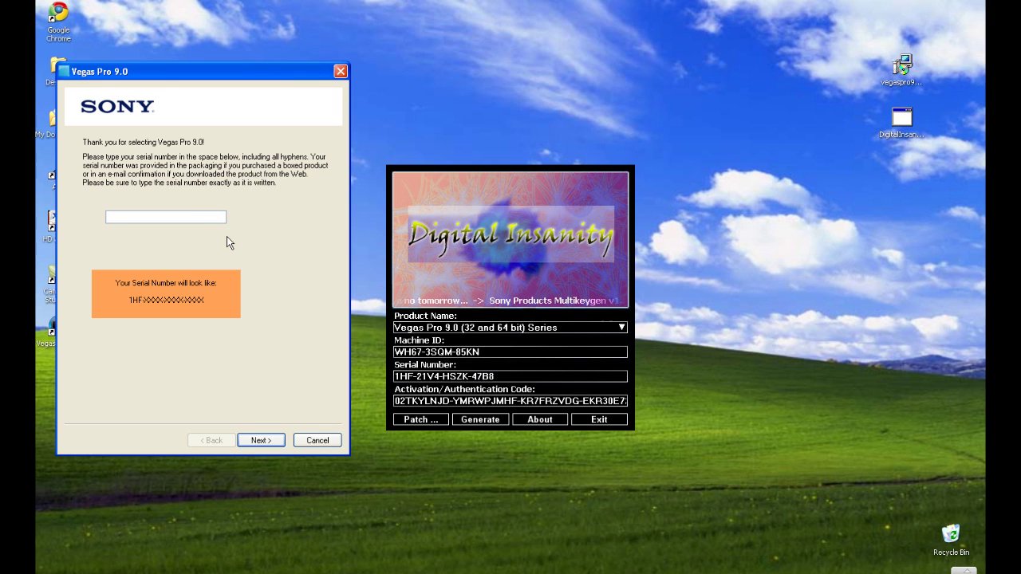
pyautogui.hotkey('ctrl', 'v')
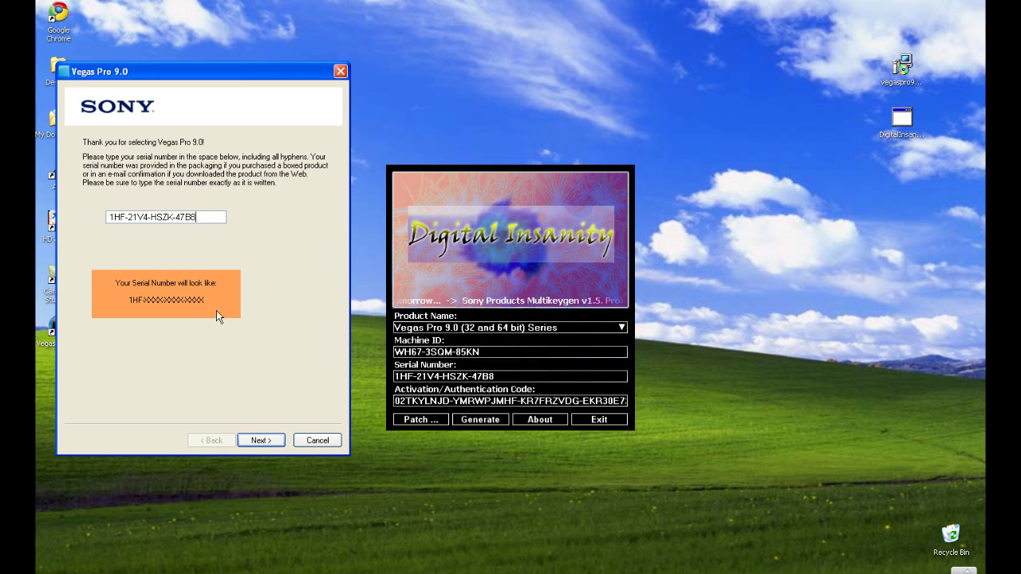
pyautogui.click(261, 440)
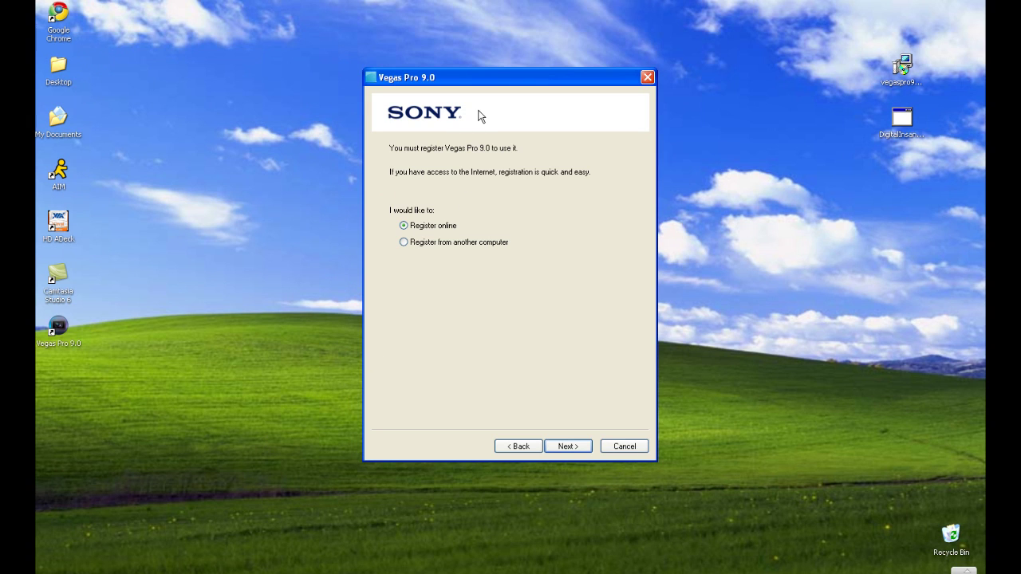
# - Proceed to the registration form and enter a placeholder last name
pyautogui.click(566, 446)
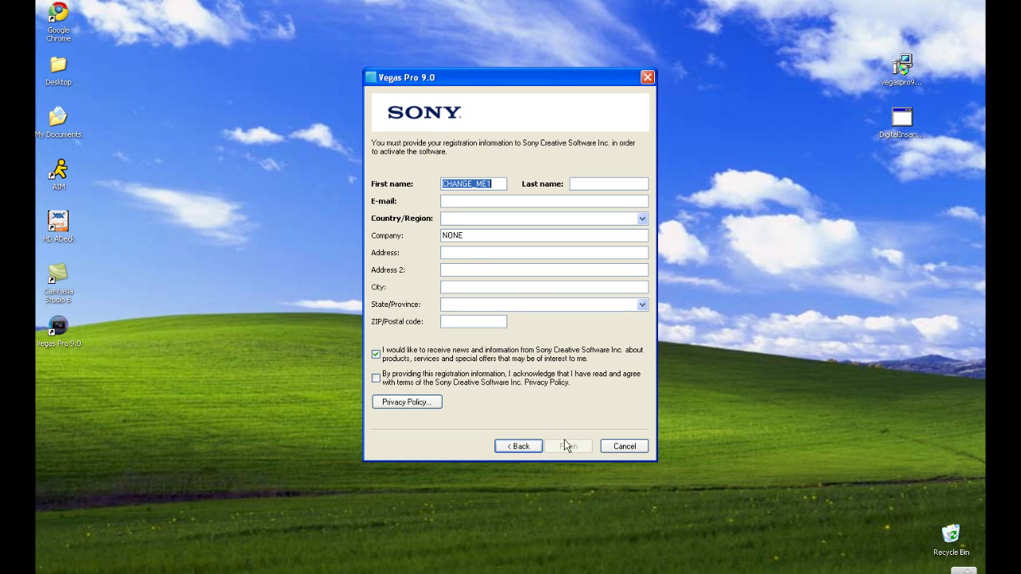
pyautogui.click(607, 185)
pyautogui.write('kkkkkk')
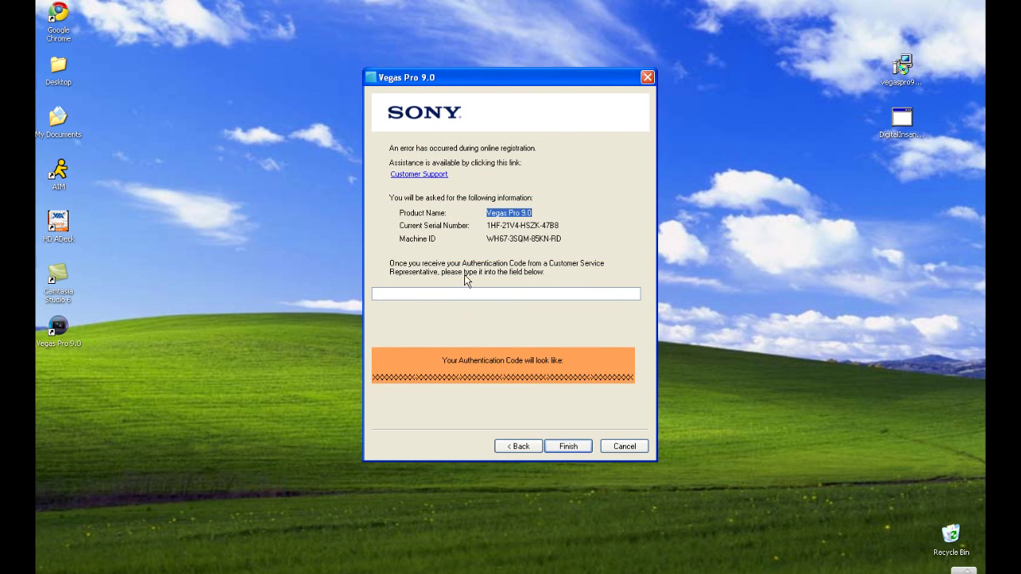
# - Copy the keygen's activation code into the authentication code field and finish registration
pyautogui.moveTo(483, 90); pyautogui.dragTo(190, 106)
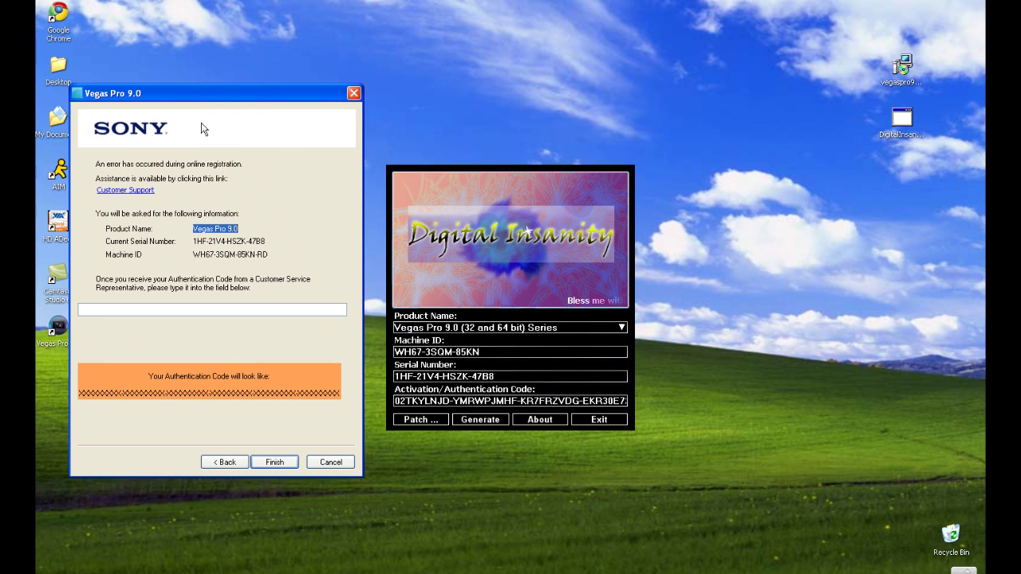
pyautogui.click(366, 329)
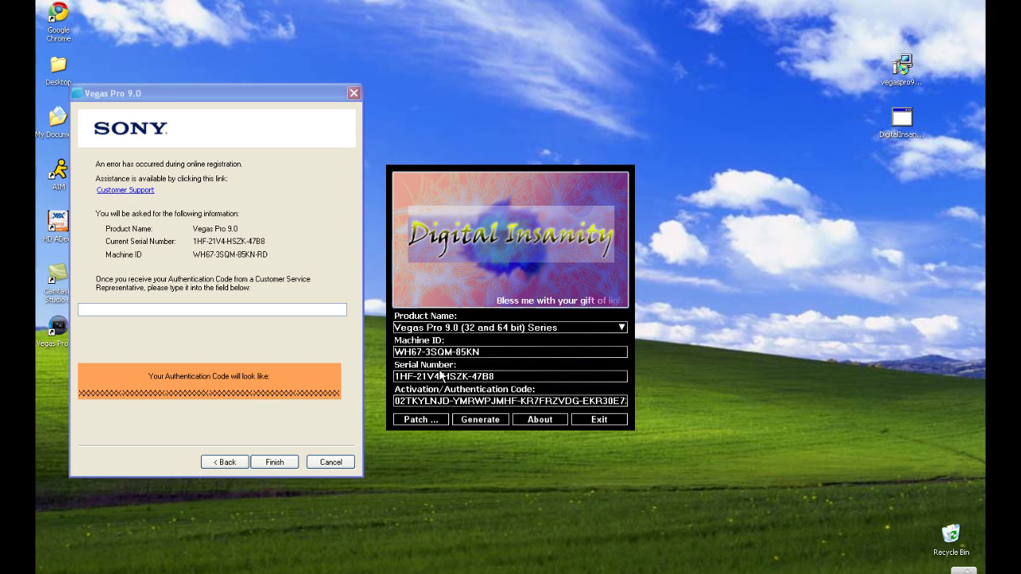
pyautogui.doubleClick(399, 399)
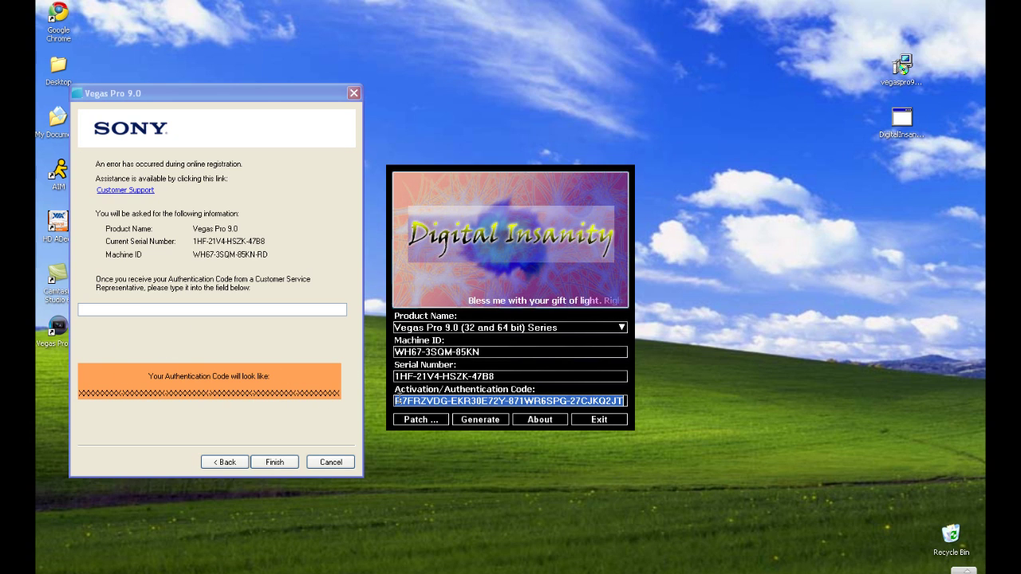
pyautogui.rightClick(398, 398)
pyautogui.click(419, 440)
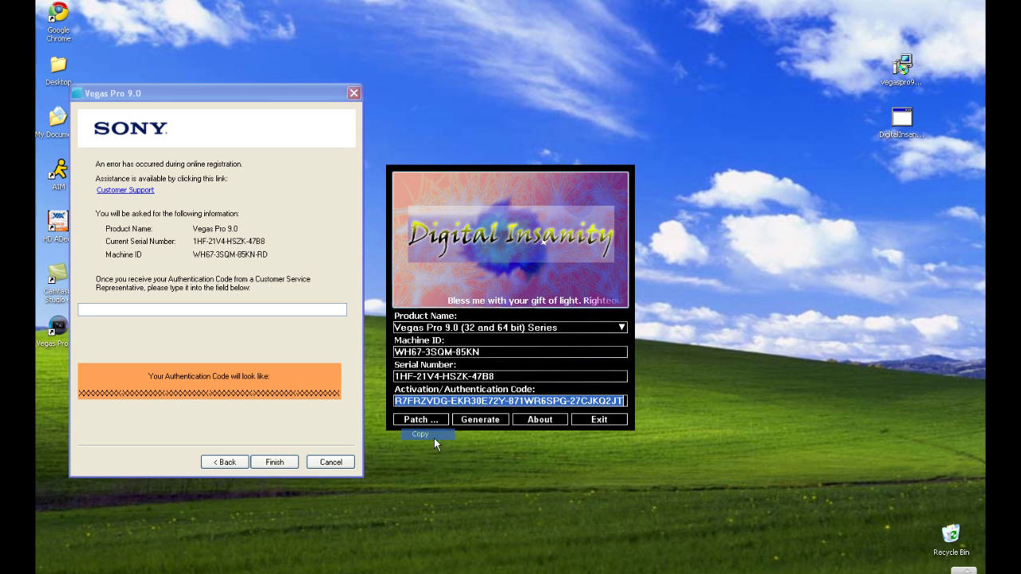
pyautogui.click(261, 311)
pyautogui.rightClick(262, 310)
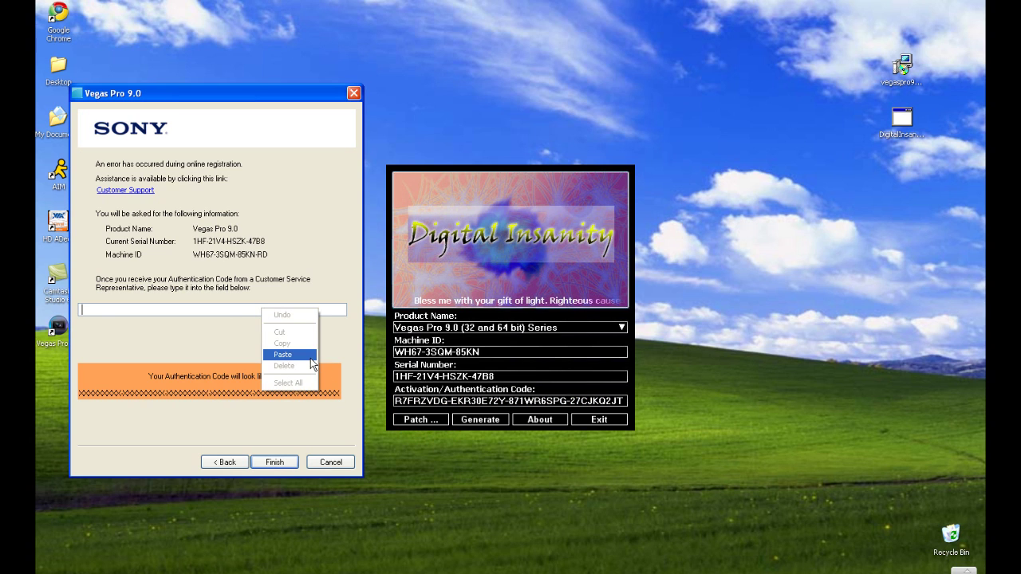
pyautogui.click(282, 354)
pyautogui.click(274, 462)
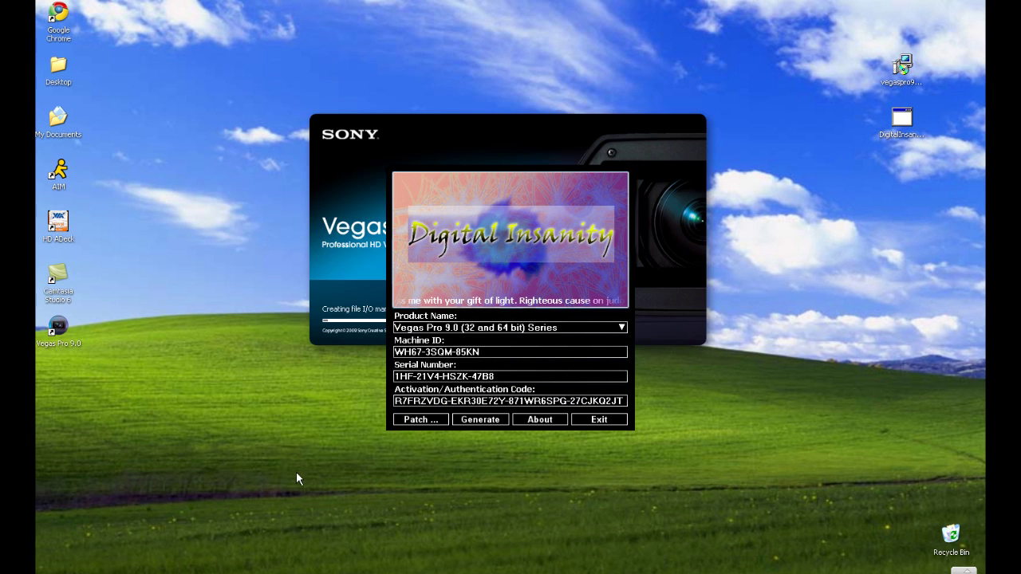
# - Browse the Video FX, Media Generators, Transitions and Explorer tabs, then close the Trimmer window
pyautogui.click(369, 221)
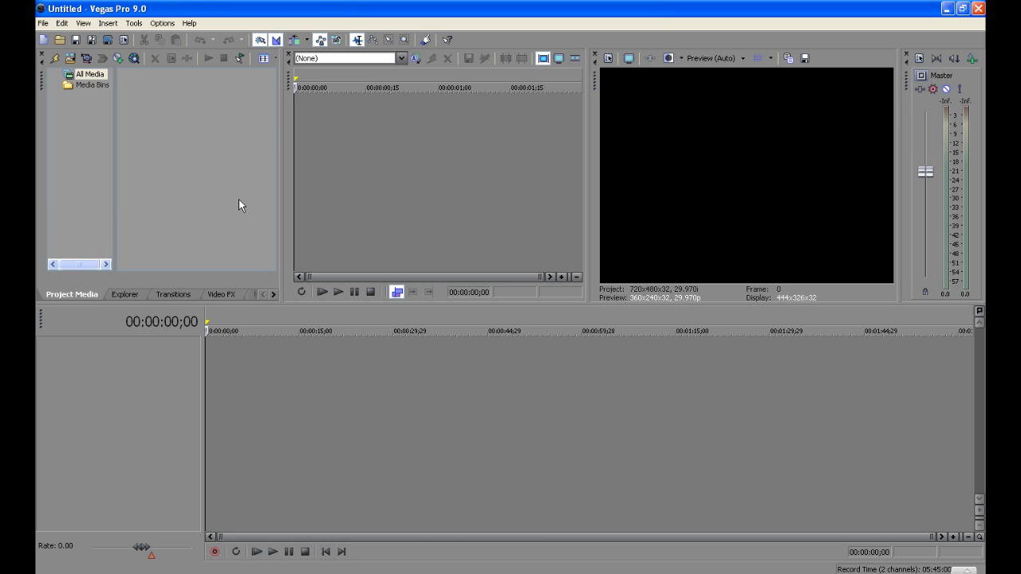
pyautogui.click(223, 294)
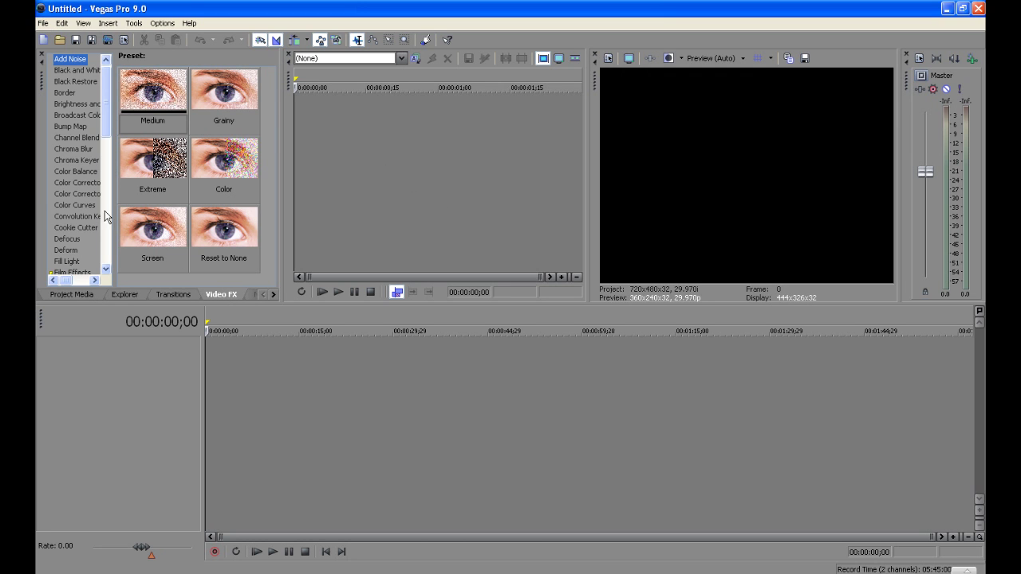
pyautogui.scroll(-6, 76, 171)
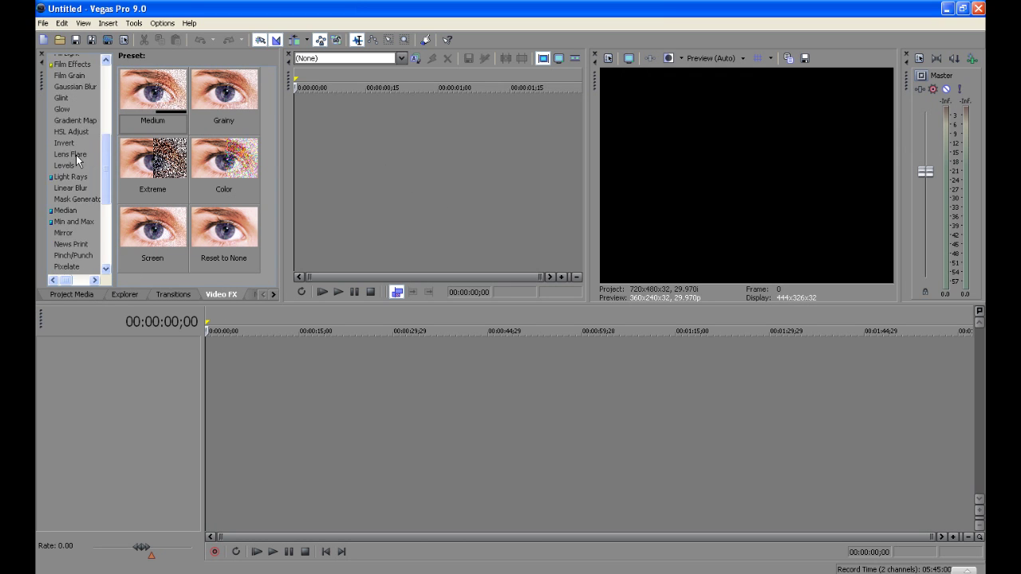
pyautogui.click(254, 294)
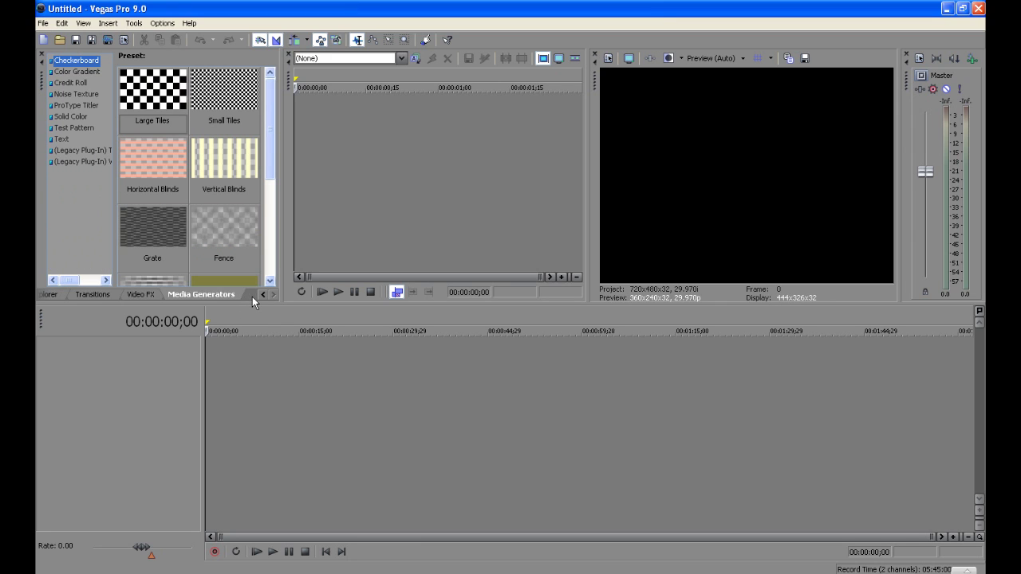
pyautogui.click(100, 292)
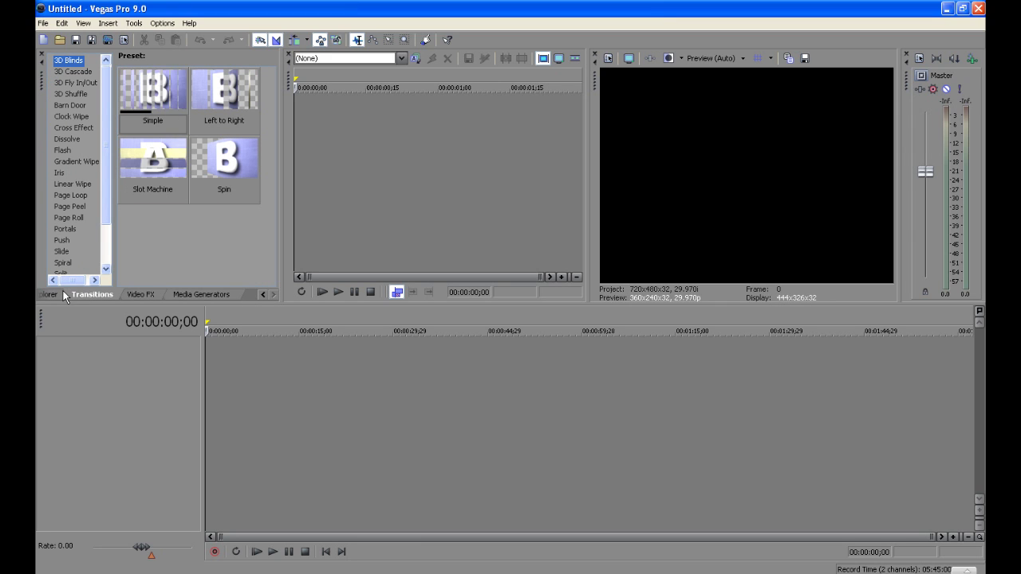
pyautogui.click(51, 295)
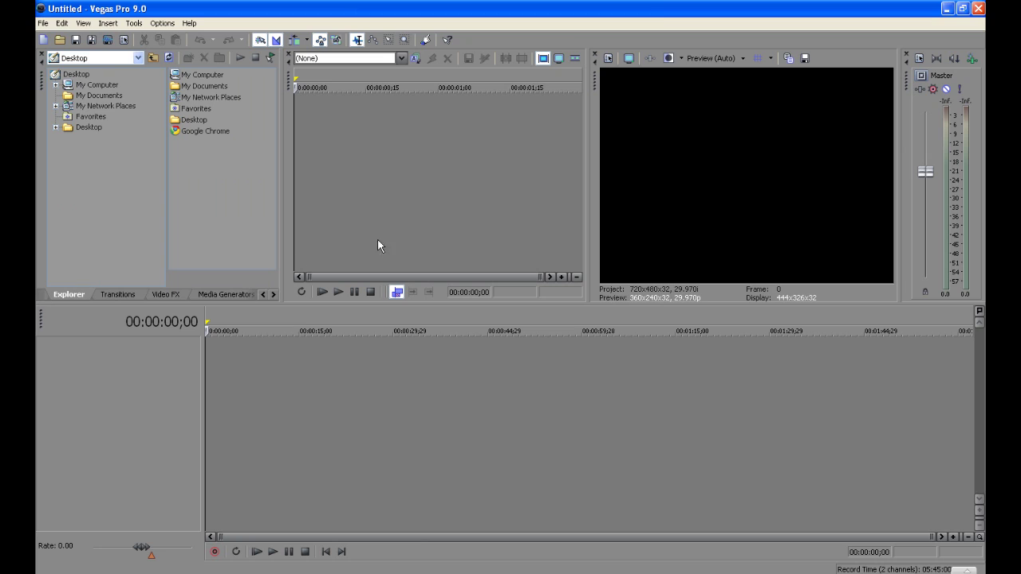
pyautogui.click(289, 57)
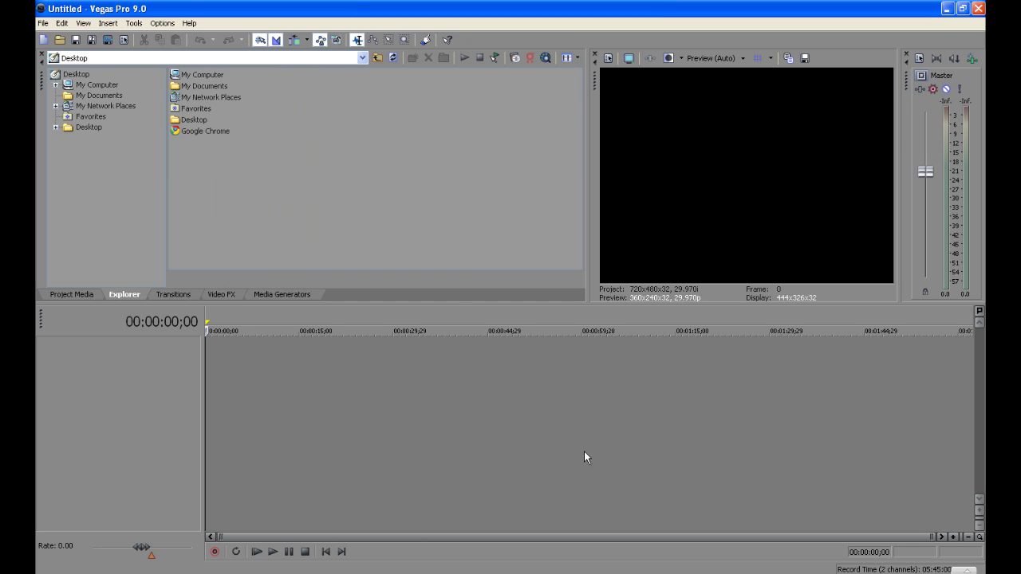